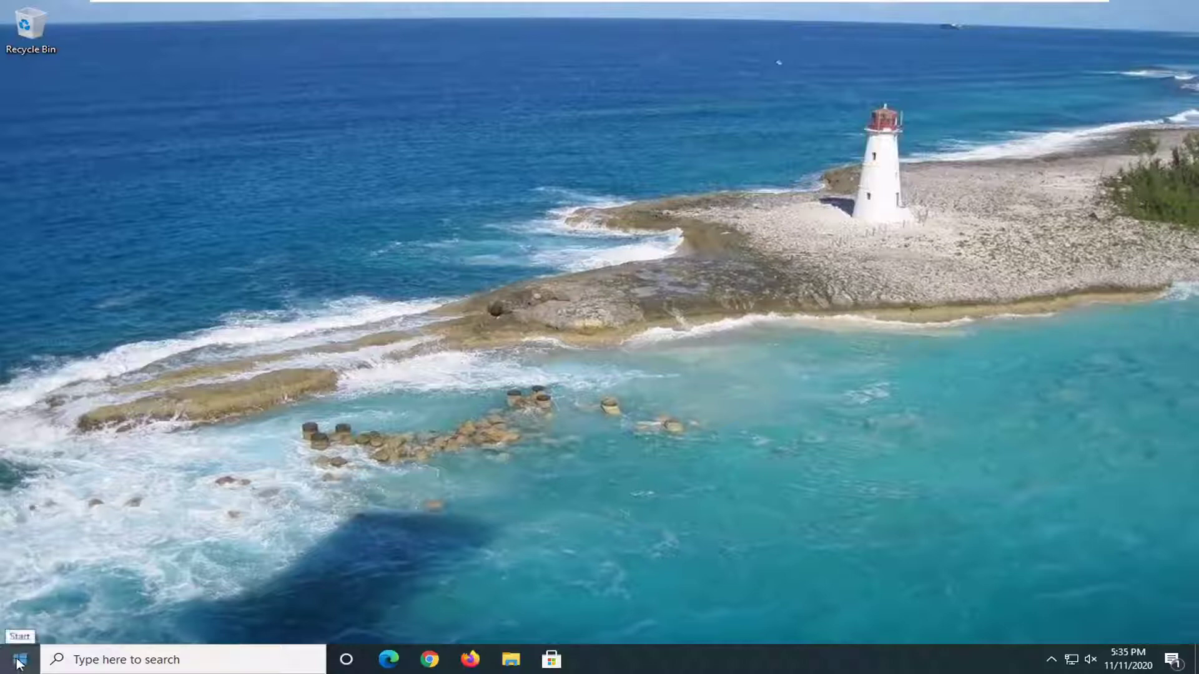
# - Search Windows for "services" and open the Services app
pyautogui.click(19, 664)
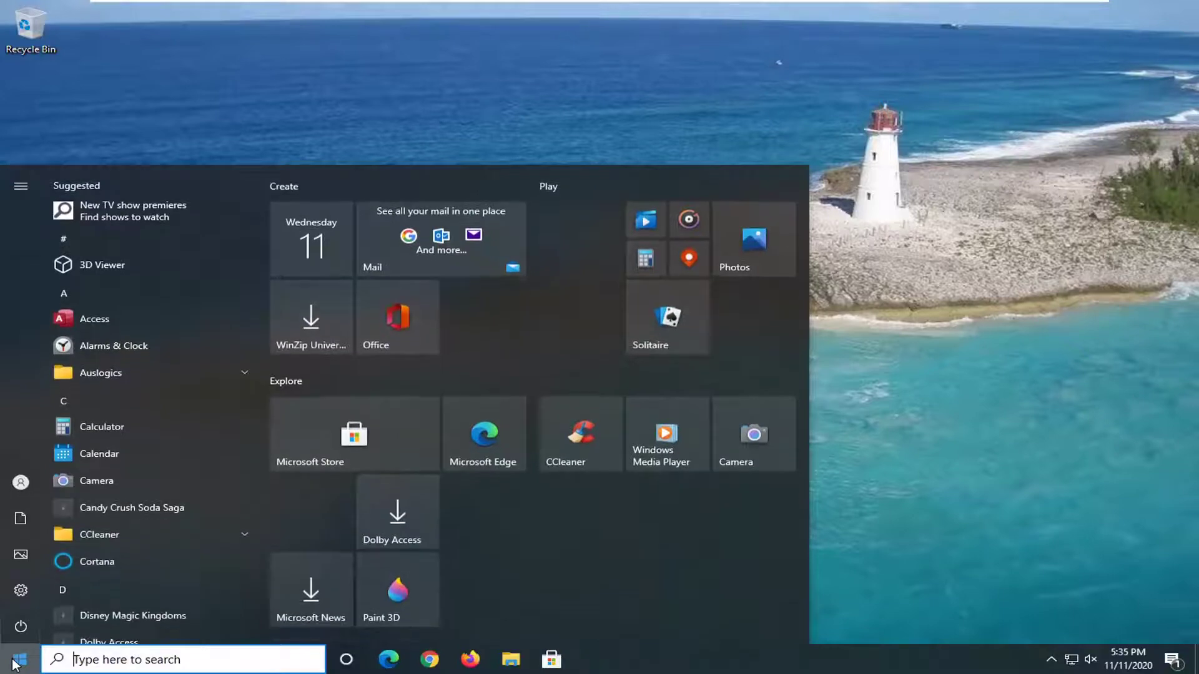
pyautogui.write('service')
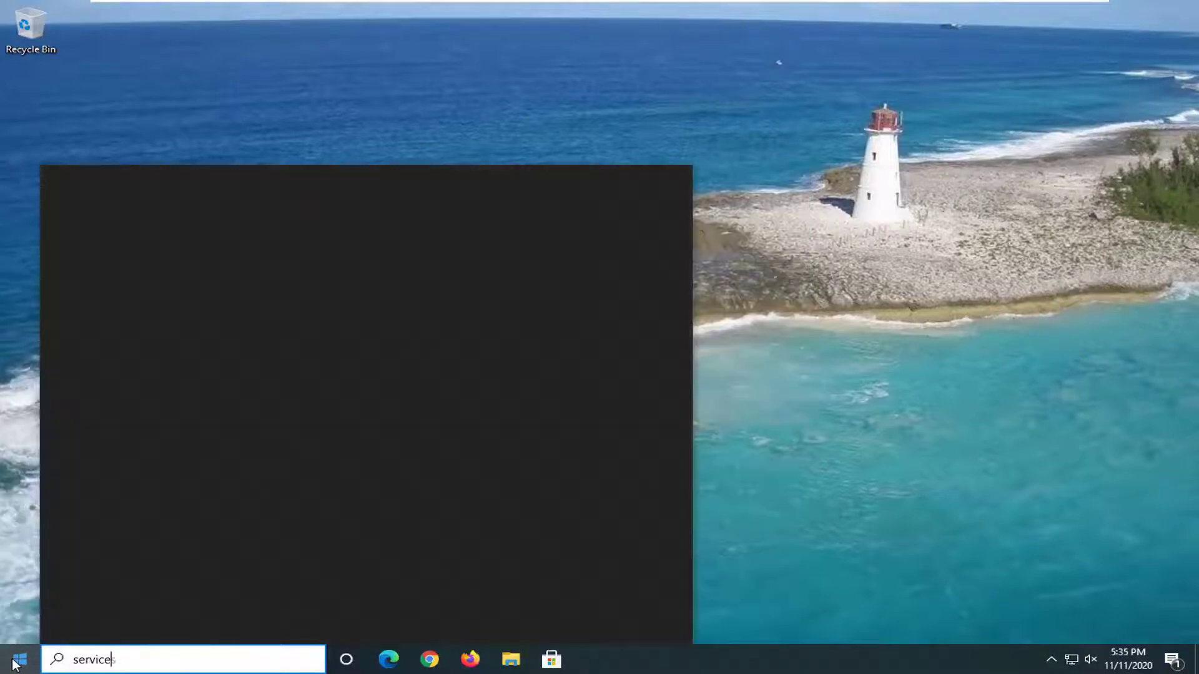
pyautogui.write('s')
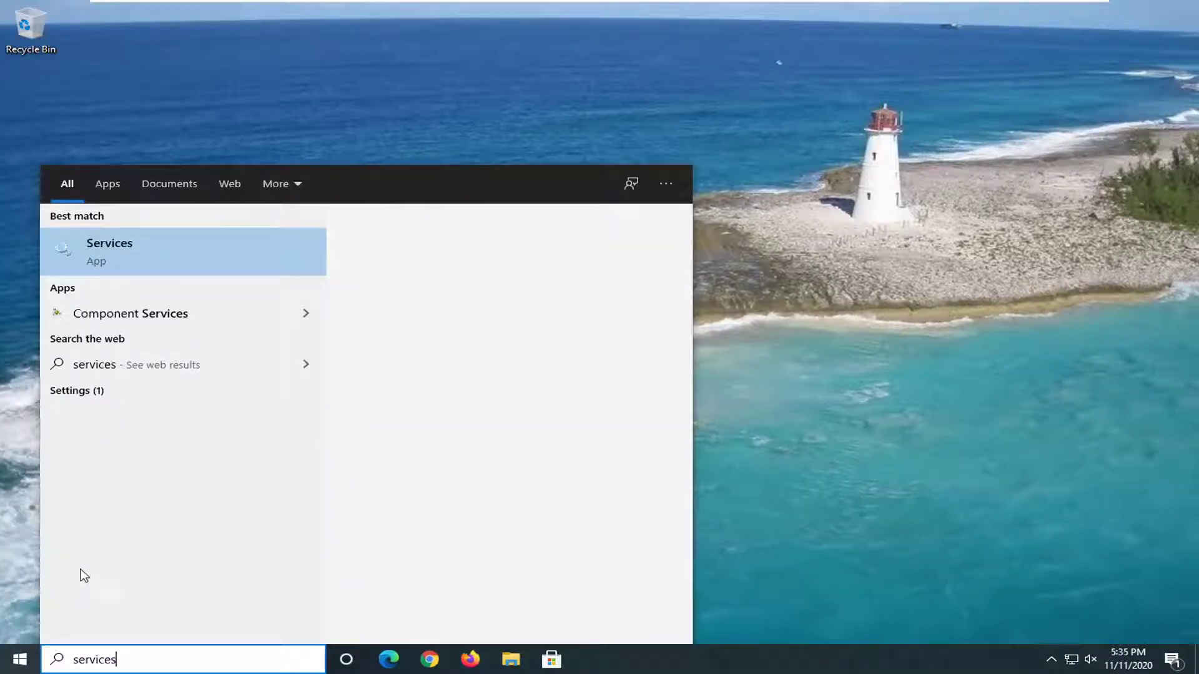
pyautogui.click(112, 256)
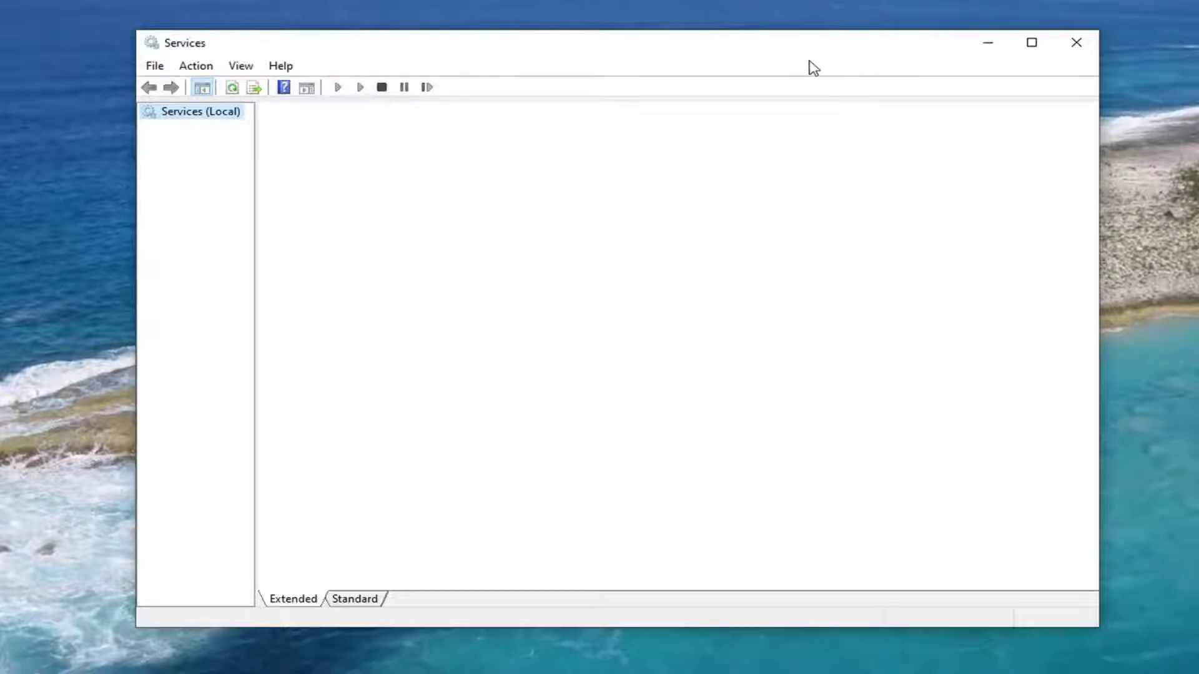
# - Find the Windows Audio service in the list and check its properties without changing anything
pyautogui.scroll(-13, 1079, 172)
pyautogui.moveTo(1088, 212); pyautogui.dragTo(1051, 527)
pyautogui.scroll(15, 687, 428)
pyautogui.scroll(4, 564, 406)
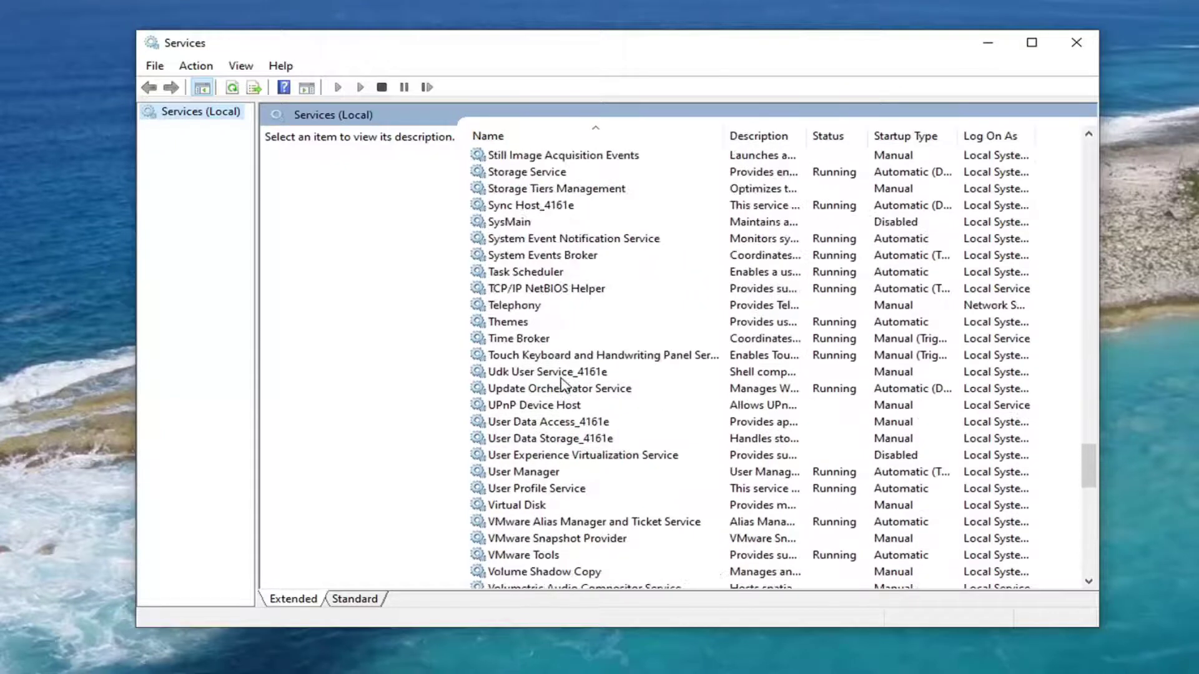
pyautogui.scroll(-6, 560, 388)
pyautogui.click(546, 389)
pyautogui.doubleClick(546, 391)
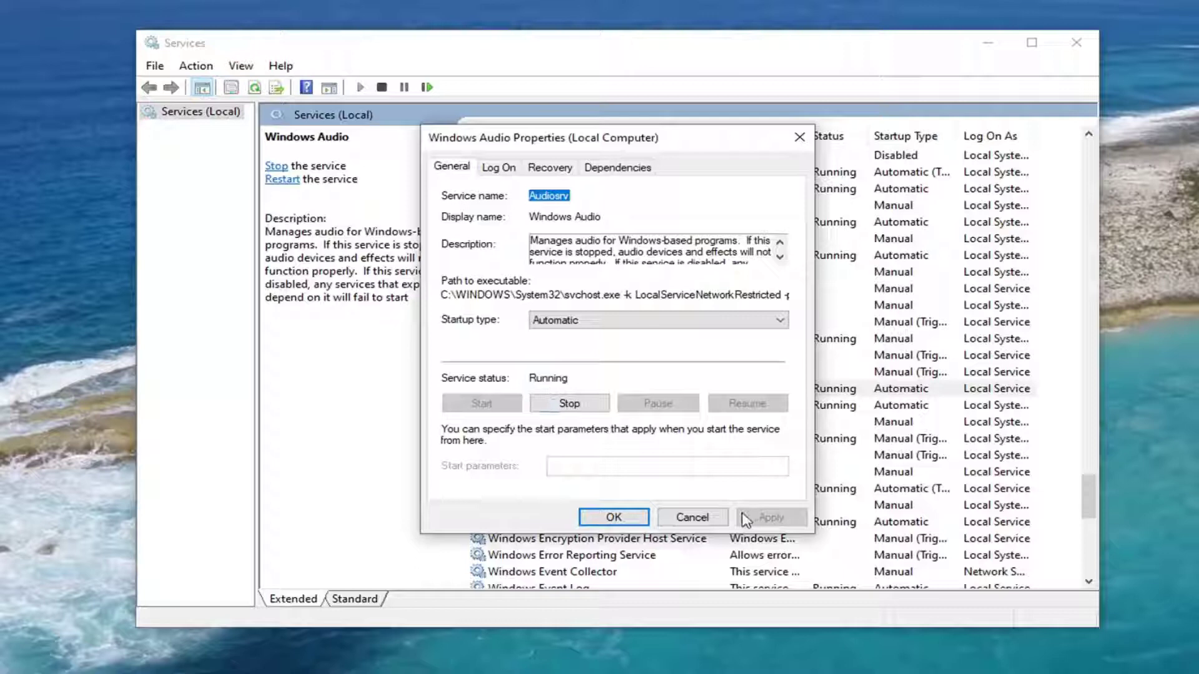
pyautogui.click(692, 517)
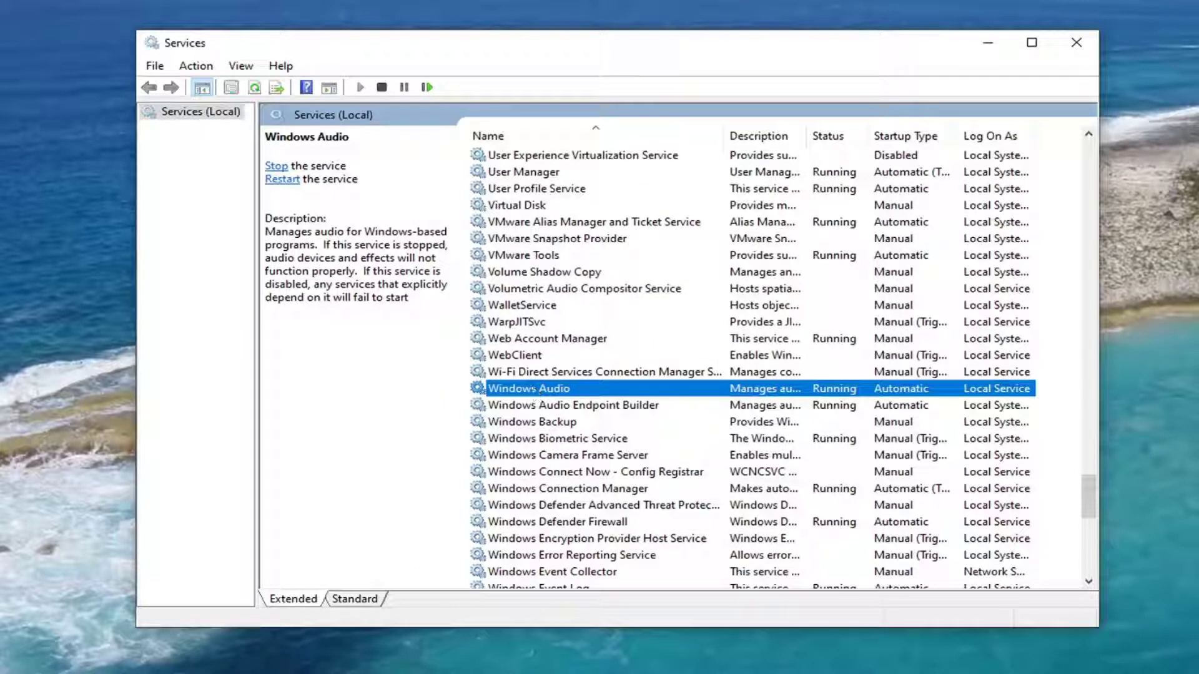
# - Restart the Windows Audio service and the Windows Audio Endpoint Builder service, agreeing to restart their dependent services
pyautogui.click(284, 181)
pyautogui.click(391, 350)
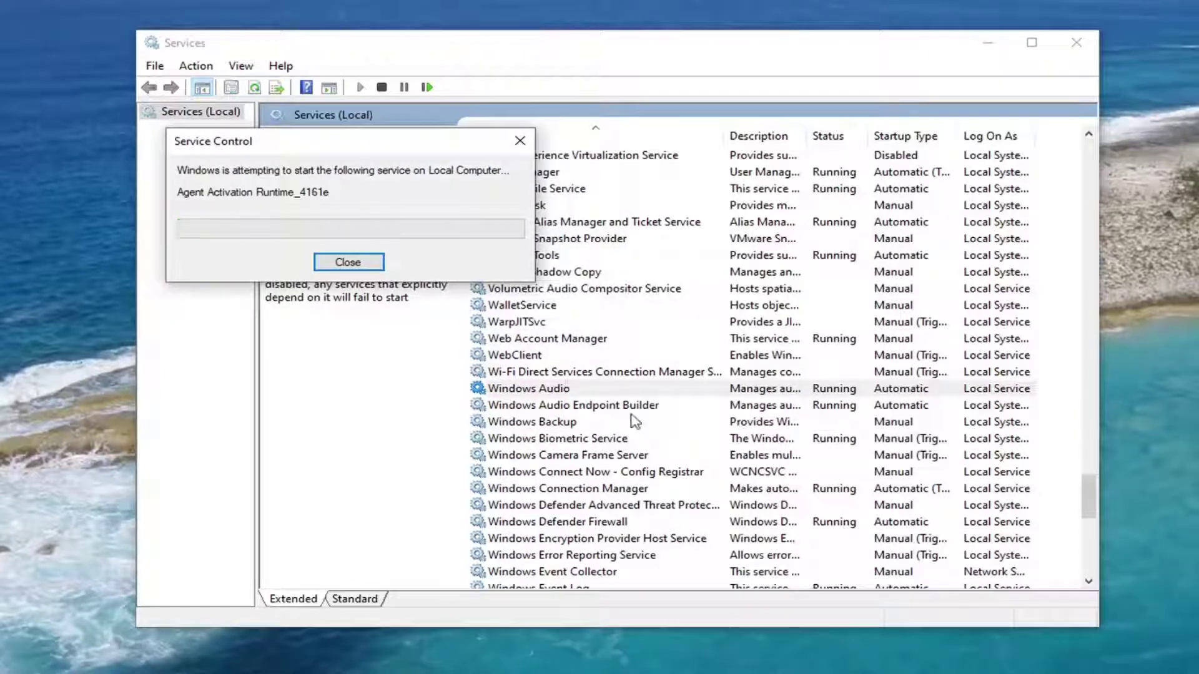
pyautogui.click(522, 407)
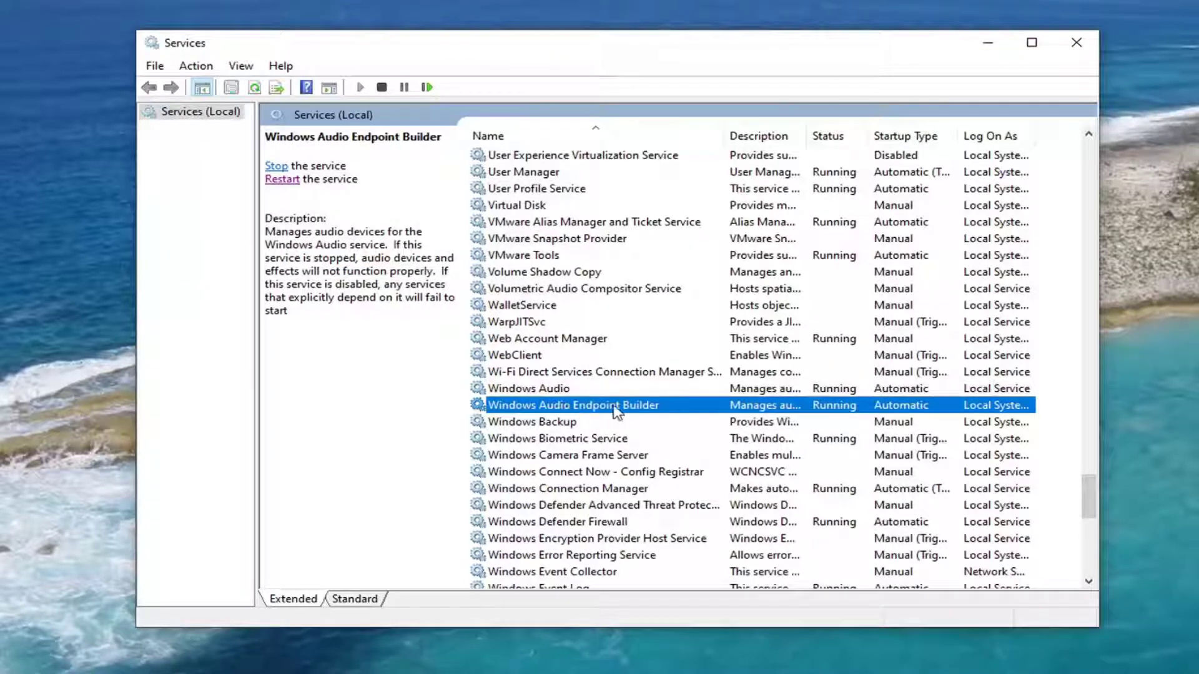
pyautogui.click(279, 180)
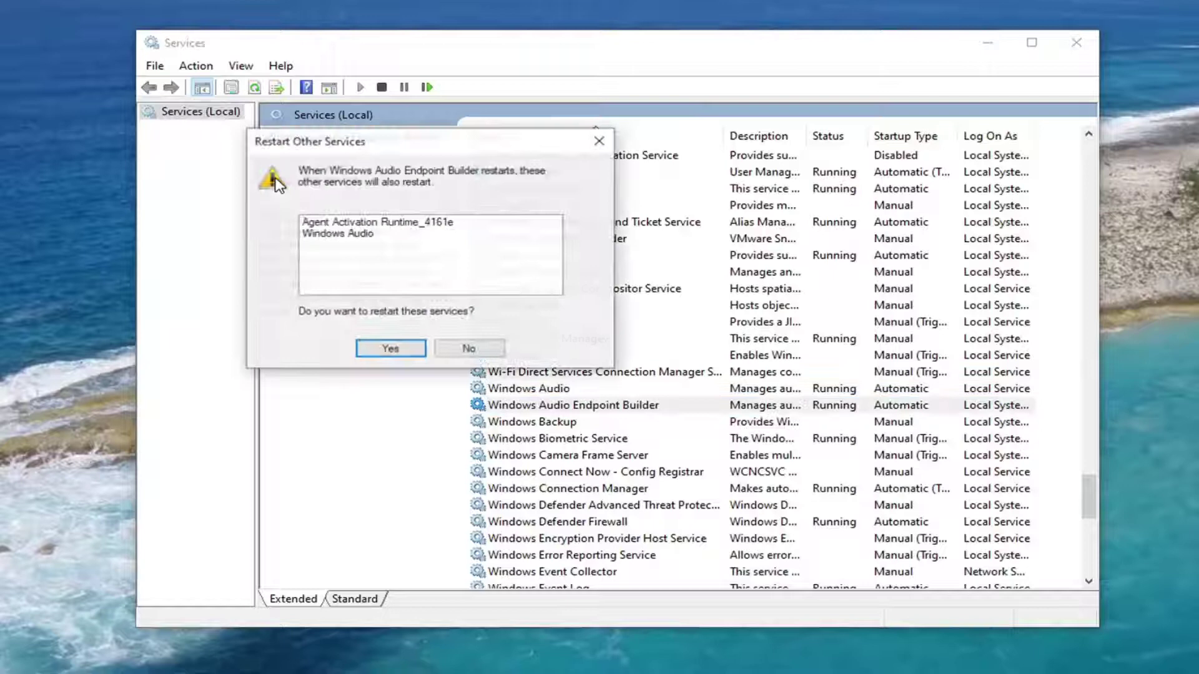
pyautogui.click(388, 346)
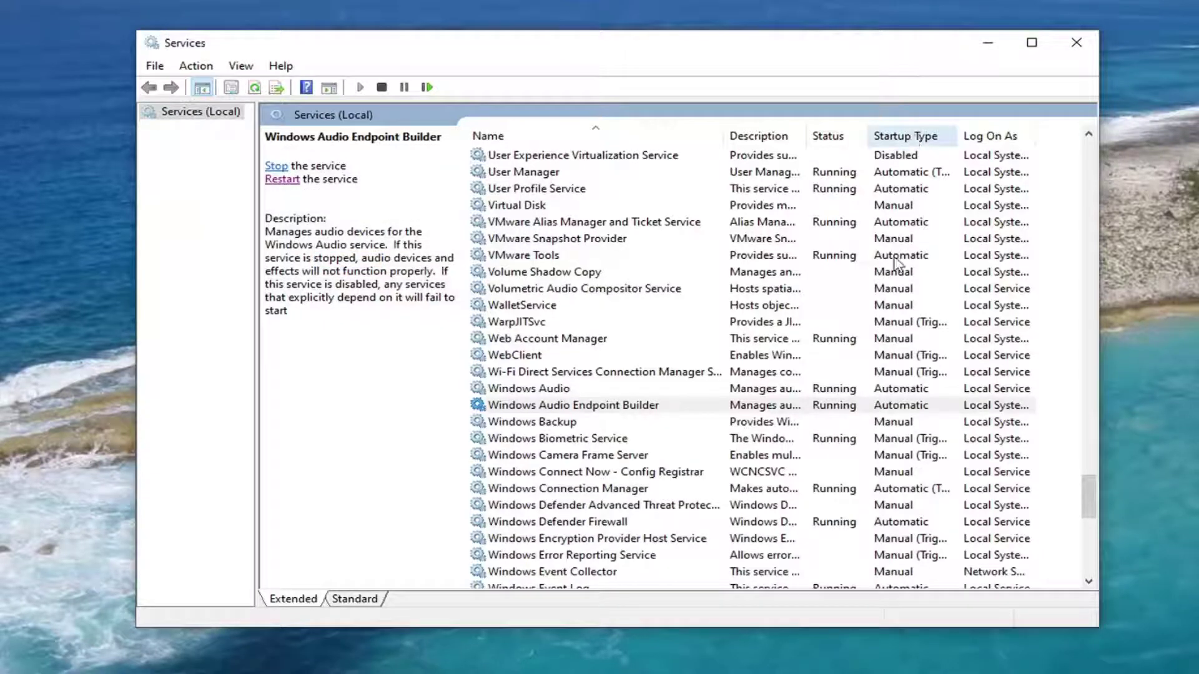
# - Set the startup type of the Windows Audio service to Automatic and apply it
pyautogui.click(897, 400)
pyautogui.click(577, 388)
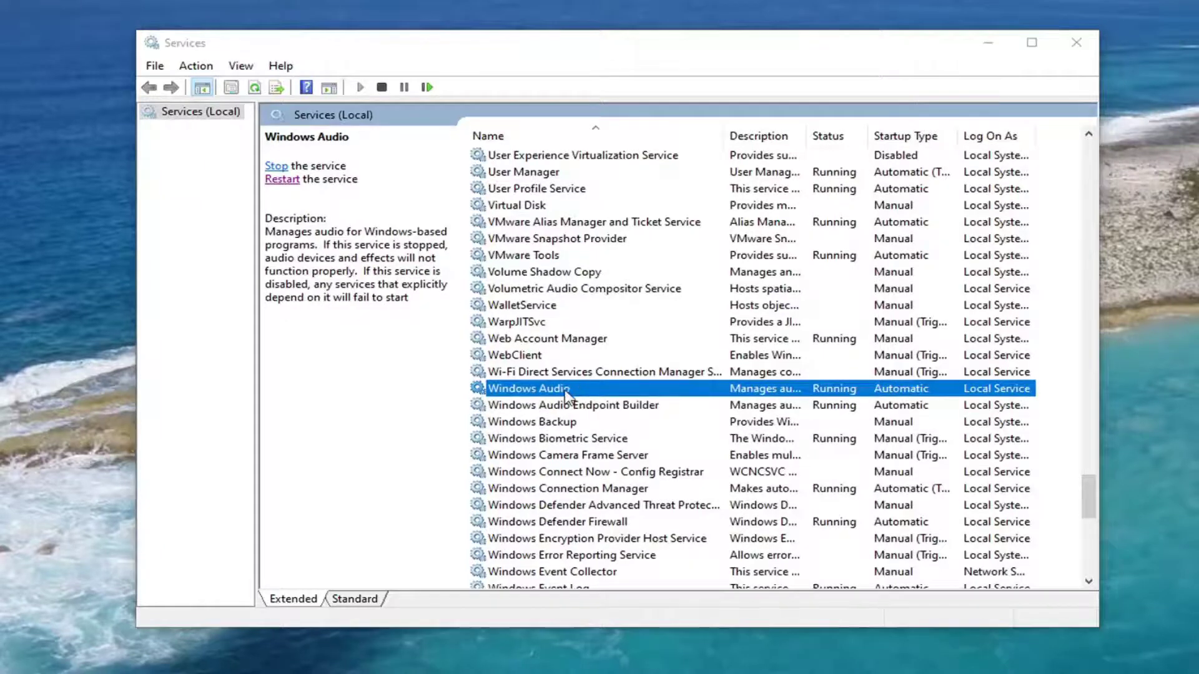
pyautogui.doubleClick(567, 390)
pyautogui.click(544, 320)
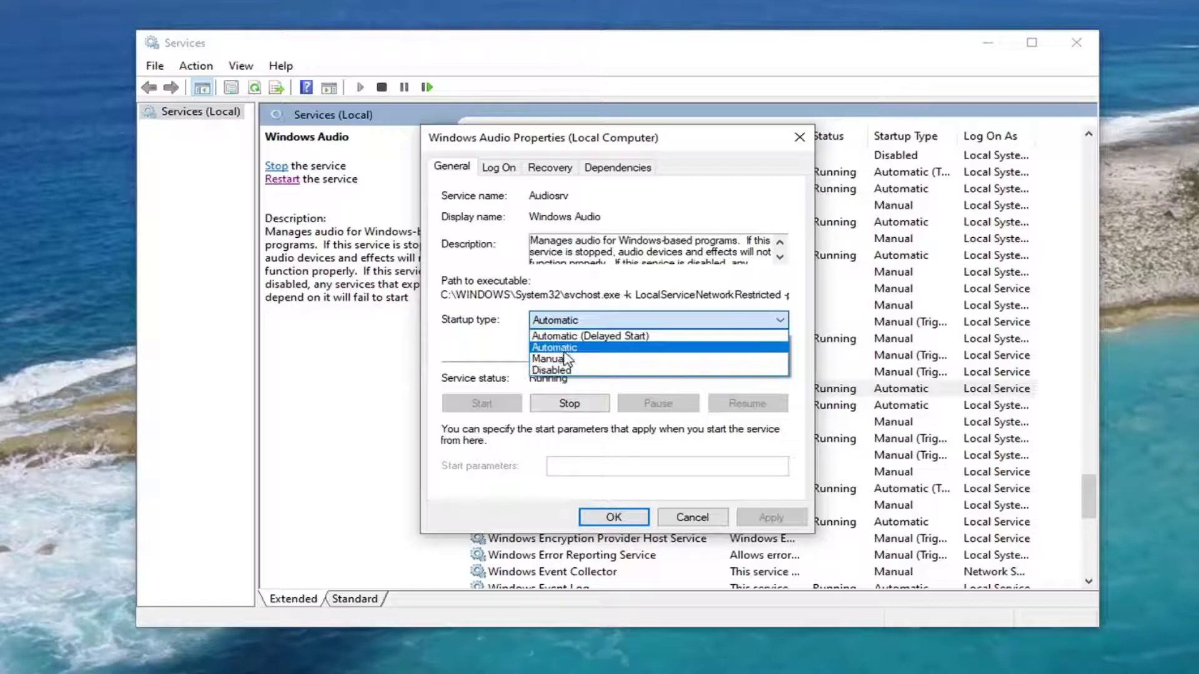
pyautogui.click(564, 347)
pyautogui.click(771, 517)
pyautogui.click(608, 518)
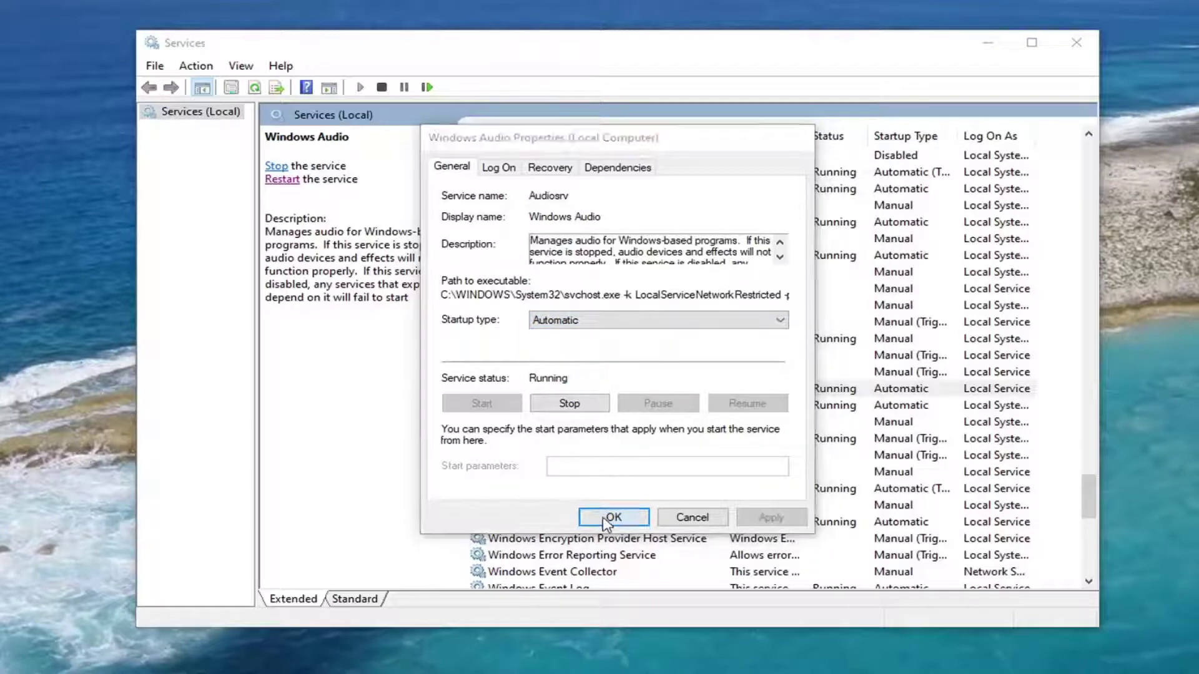
pyautogui.click(898, 405)
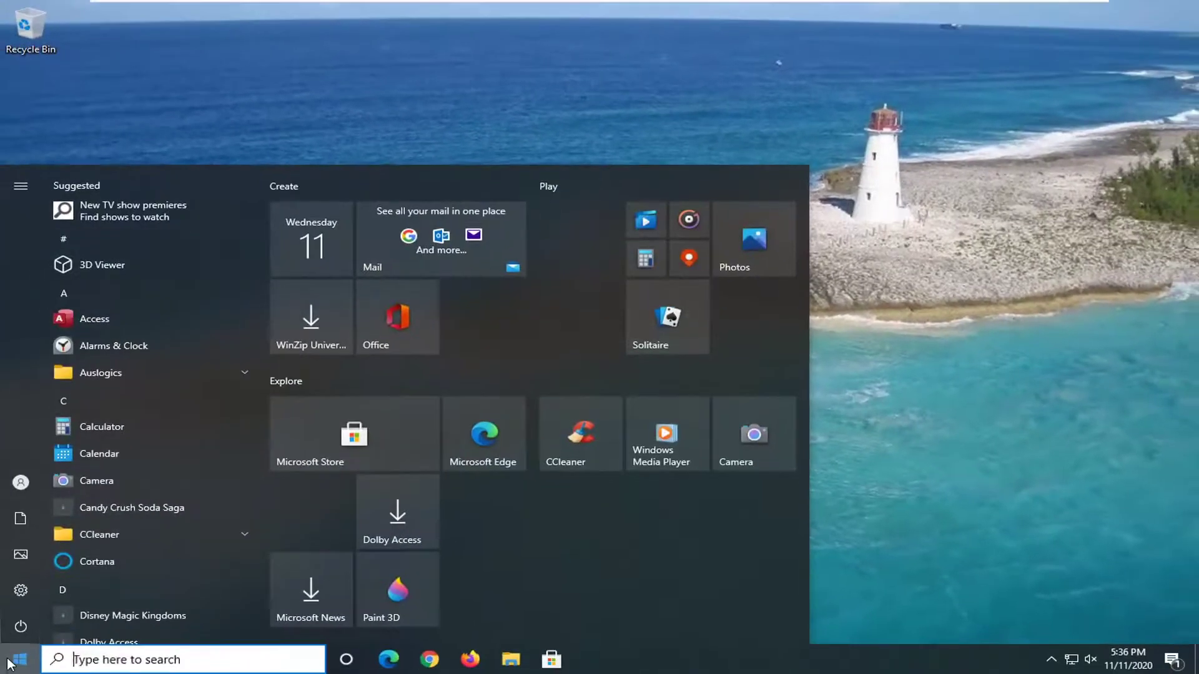
# - Search Windows for "device manager", open Device Manager and expand the Sound, video and game controllers category
pyautogui.write('device manager')
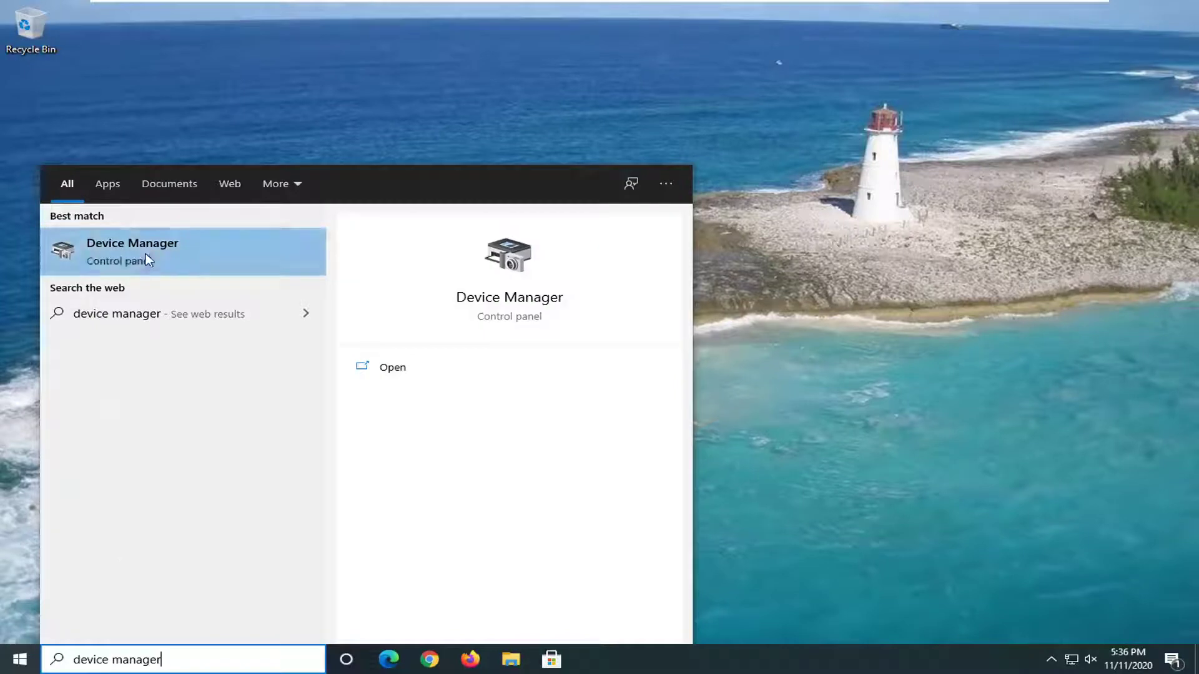
pyautogui.click(148, 254)
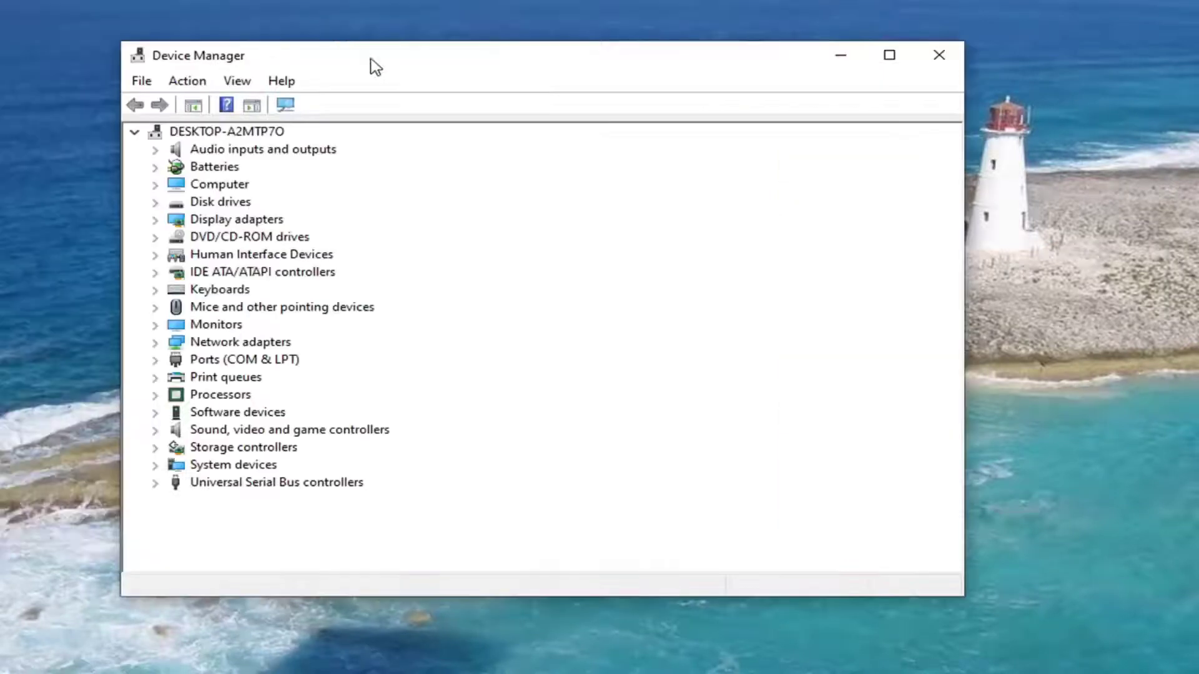
pyautogui.moveTo(369, 64); pyautogui.dragTo(423, 68)
pyautogui.click(312, 437)
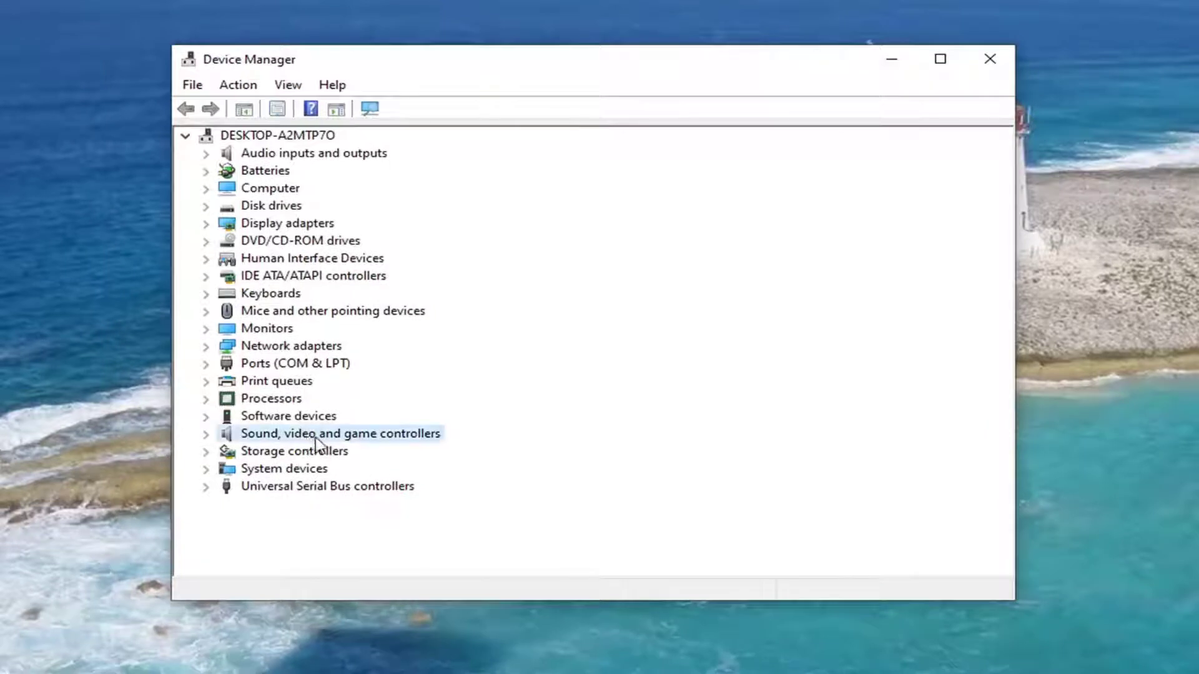
pyautogui.doubleClick(317, 437)
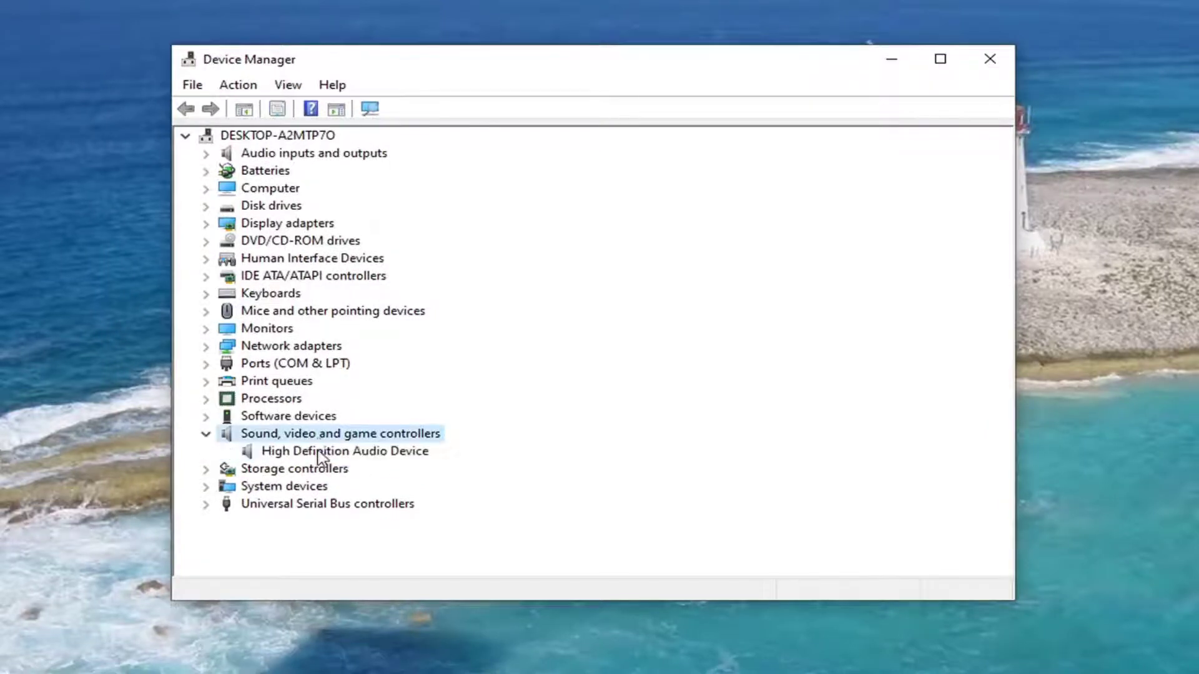
pyautogui.rightClick(320, 452)
pyautogui.click(300, 461)
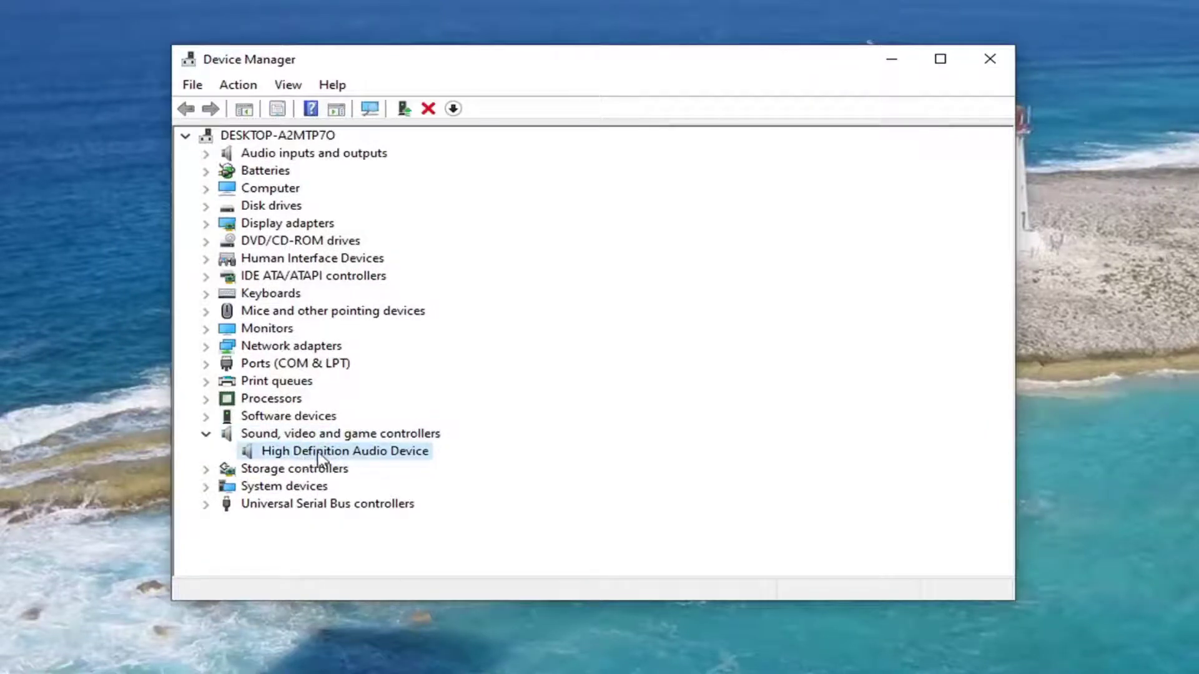
pyautogui.rightClick(319, 453)
pyautogui.click(377, 465)
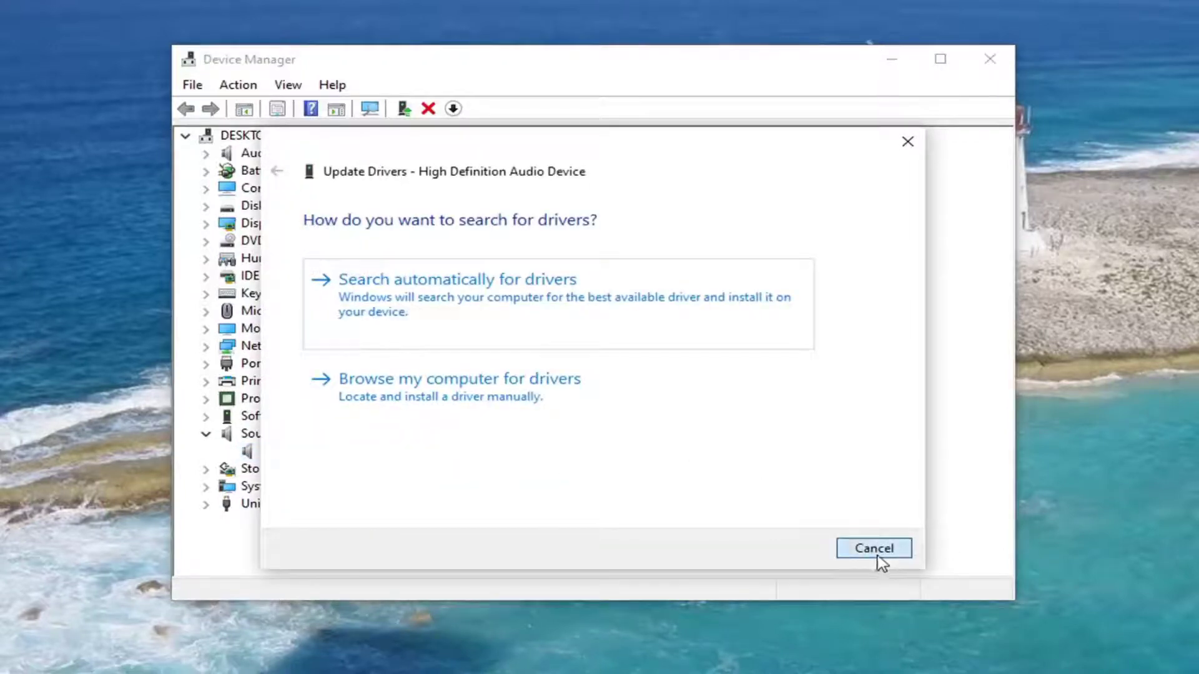
pyautogui.click(872, 547)
# - Update the High Definition Audio Device driver manually, installing the High Definition Audio Device model from the computer's available drivers despite the compatibility warning
pyautogui.rightClick(387, 461)
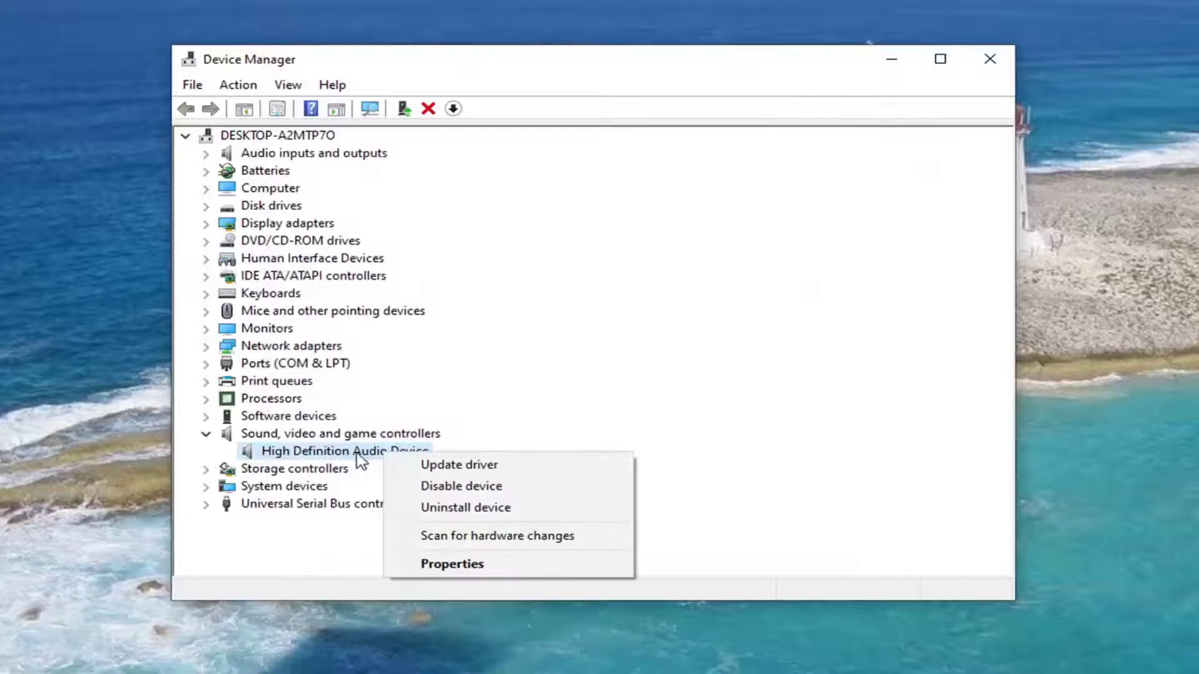
pyautogui.click(440, 472)
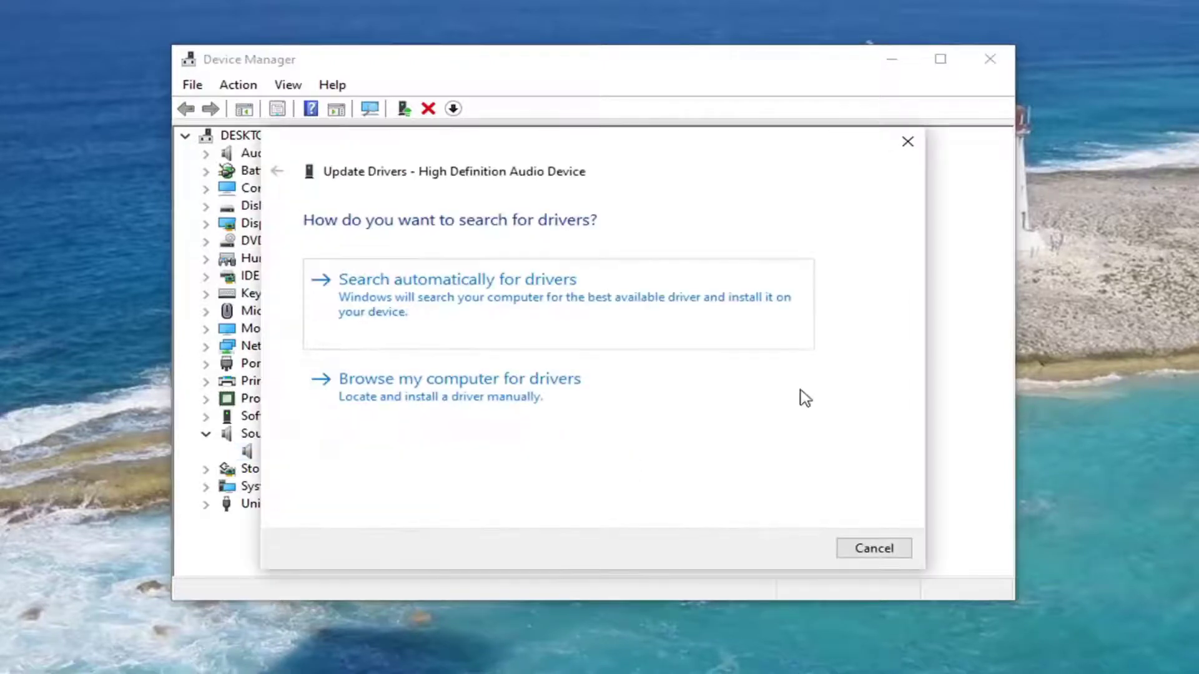
pyautogui.click(453, 399)
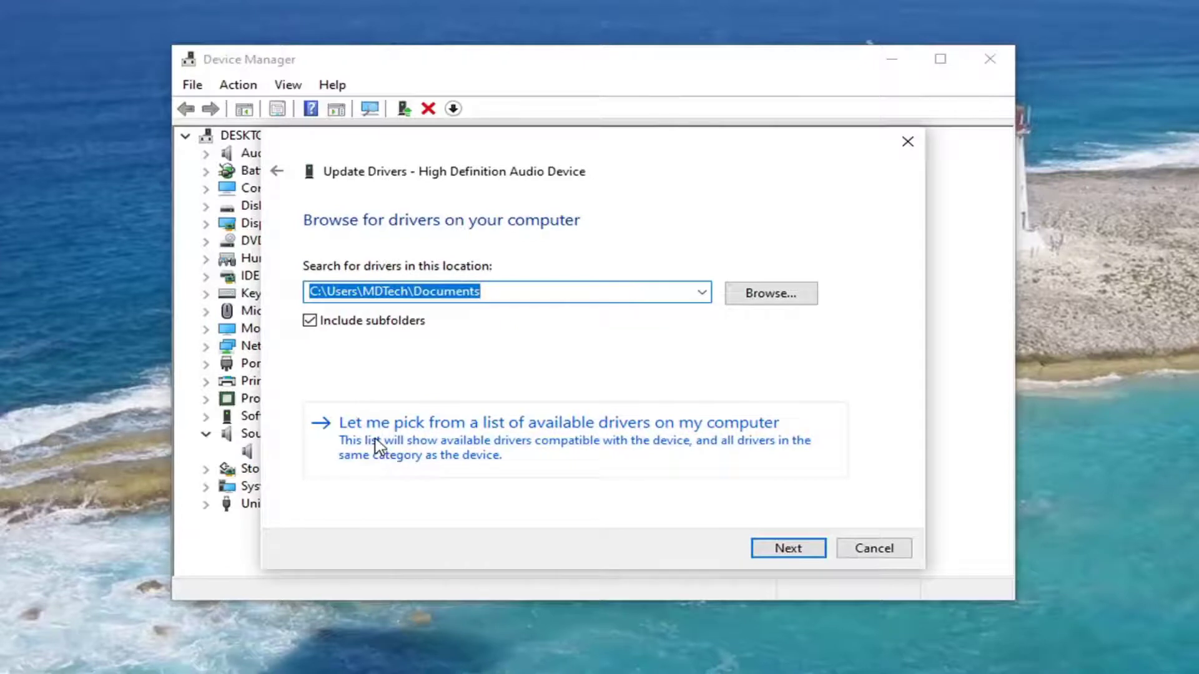
pyautogui.click(560, 445)
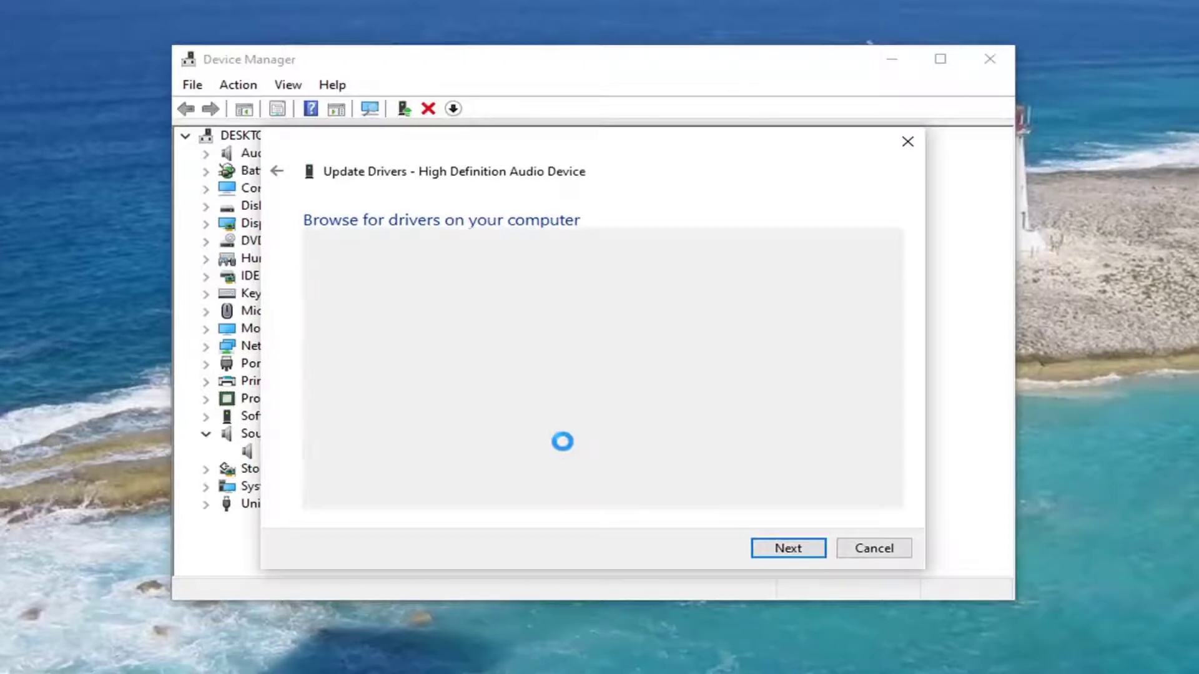
pyautogui.click(441, 380)
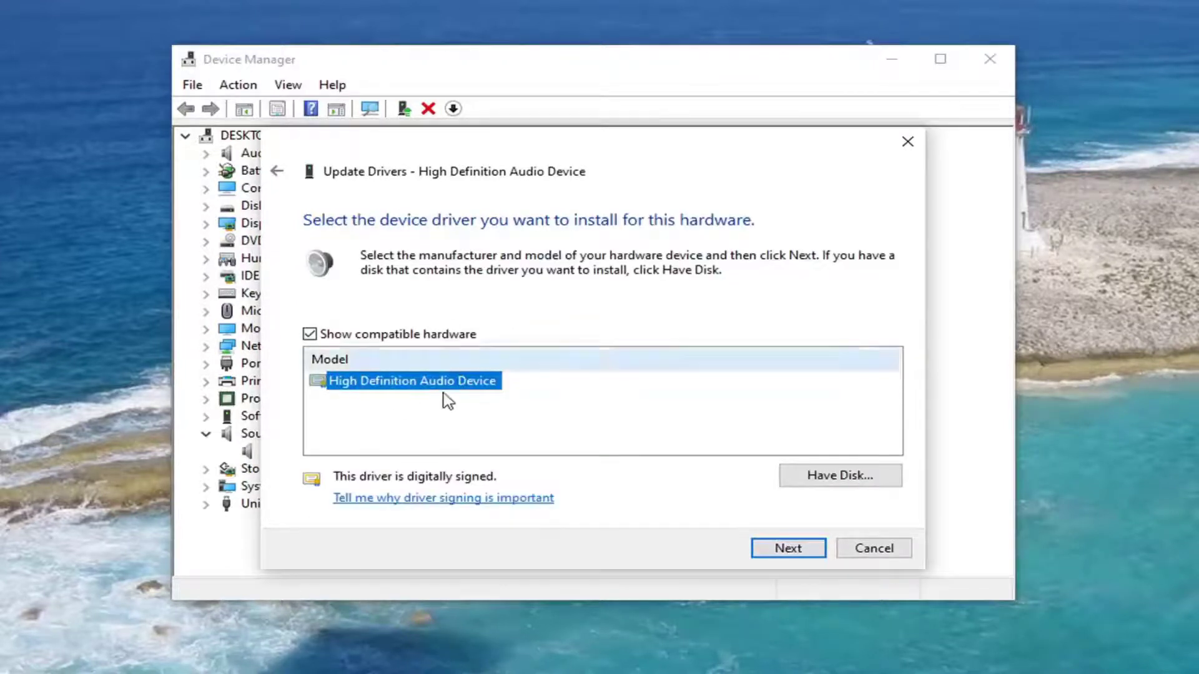
pyautogui.click(770, 550)
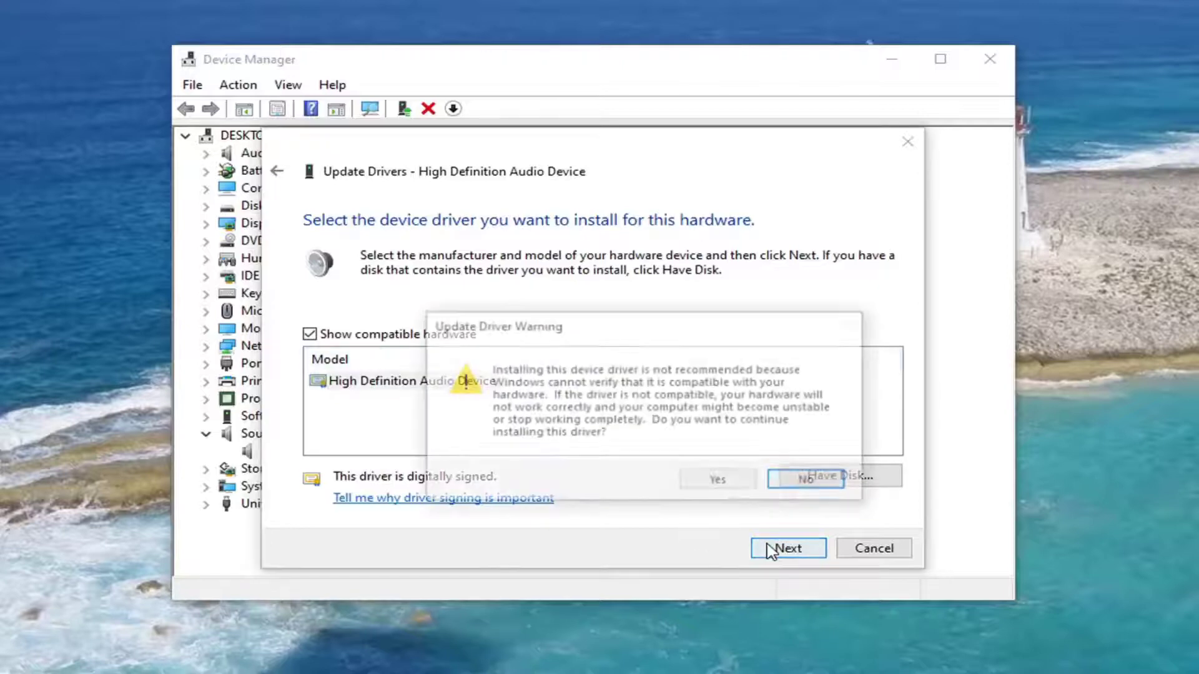
pyautogui.click(718, 480)
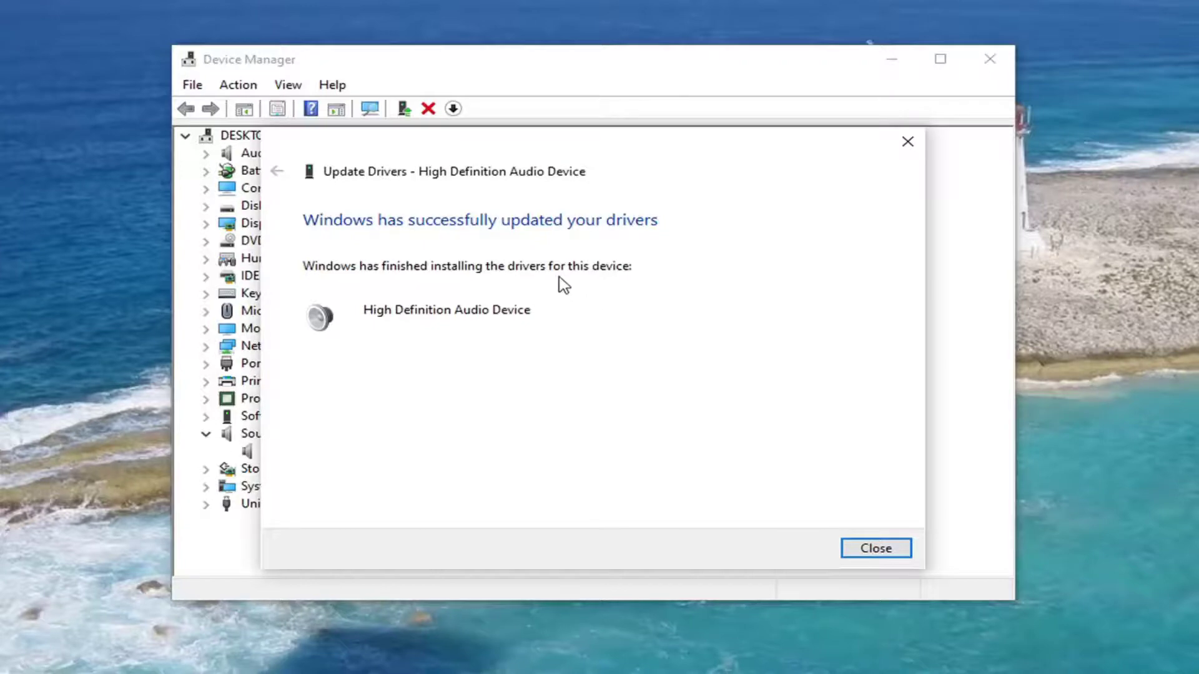
pyautogui.click(909, 551)
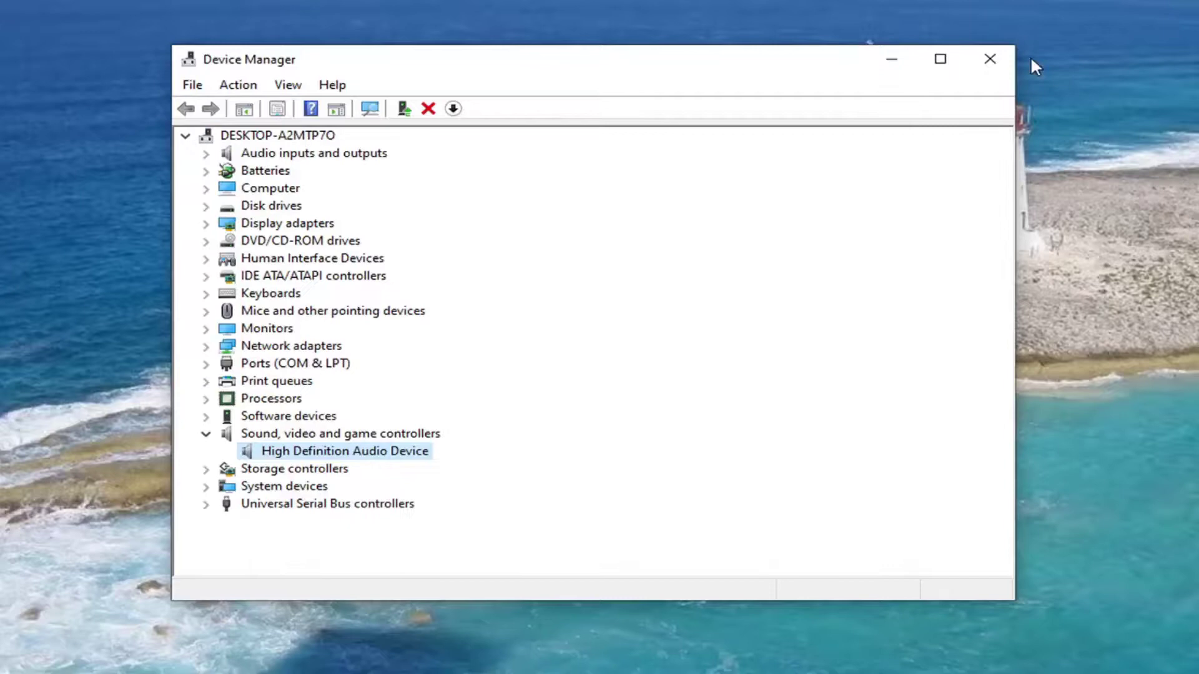